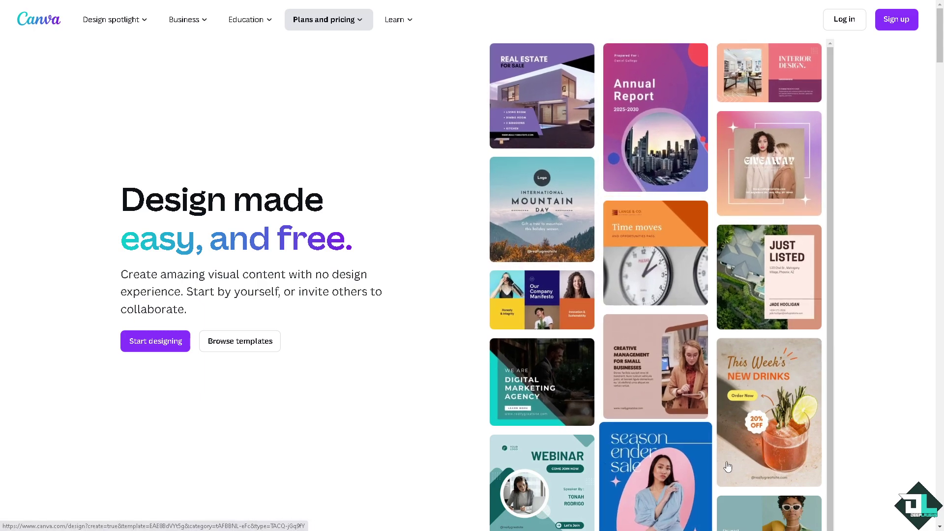
Open the sign-up page and choose to continue another way
left_click(891, 31)
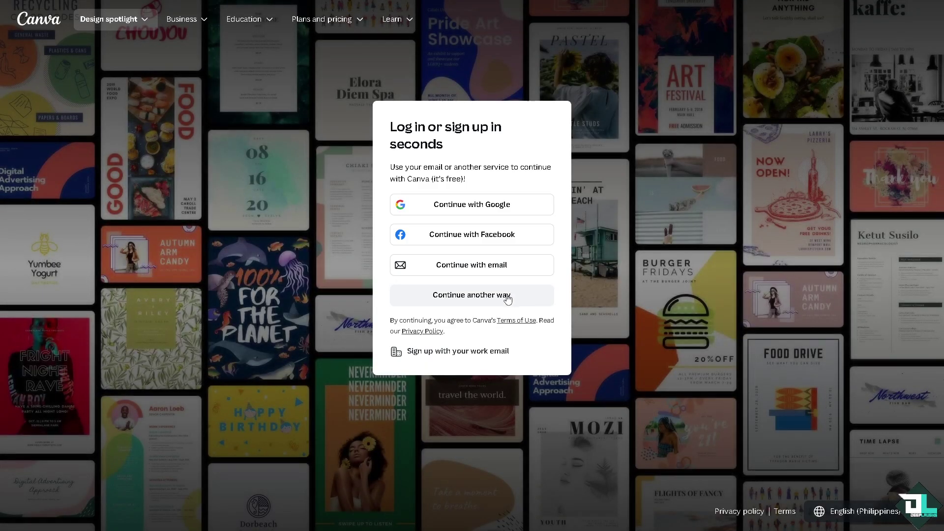
left_click(492, 294)
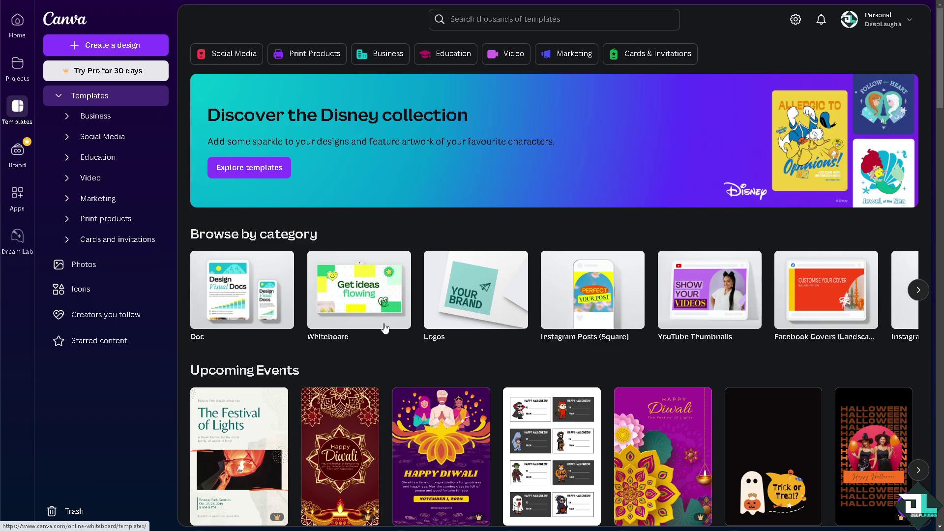
Browse the template categories and upcoming event templates, and open the YouTube Thumbnails category
scroll(385, 327, "down", 3)
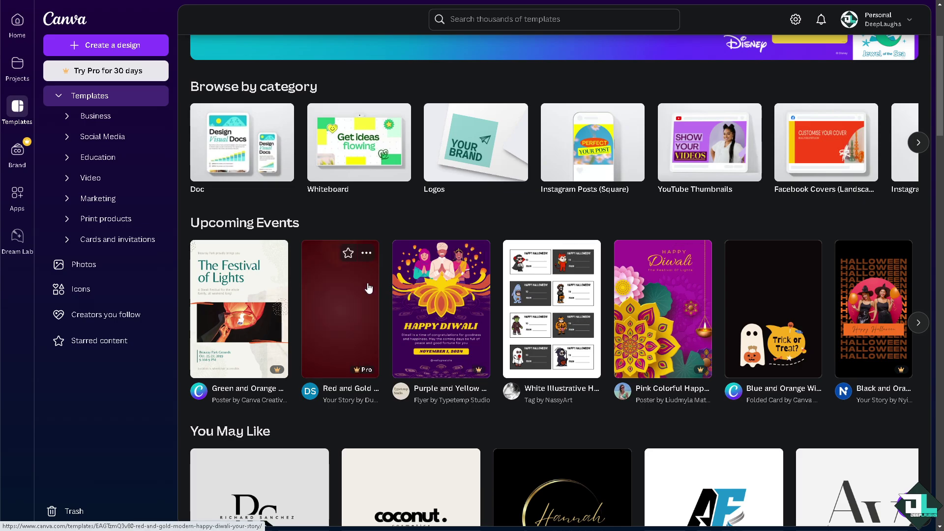
scroll(369, 290, "up", 3)
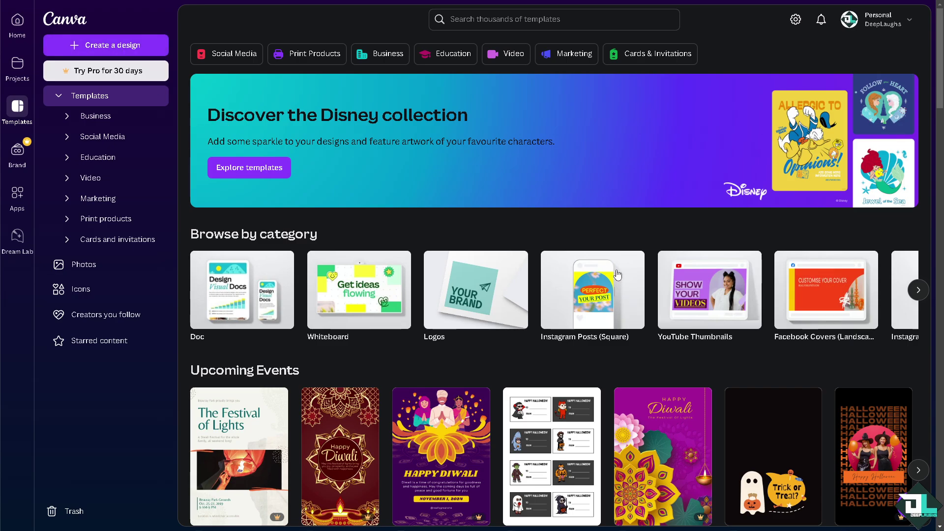
left_click(716, 297)
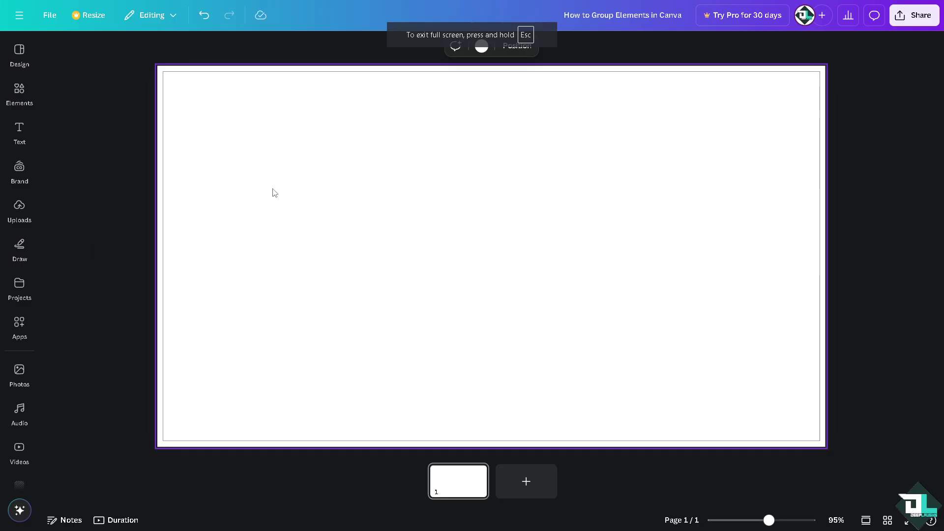
Add the uploaded "How to Group Elements" thumbnail image and fit it into the upper-left half of the blank page
left_click(23, 208)
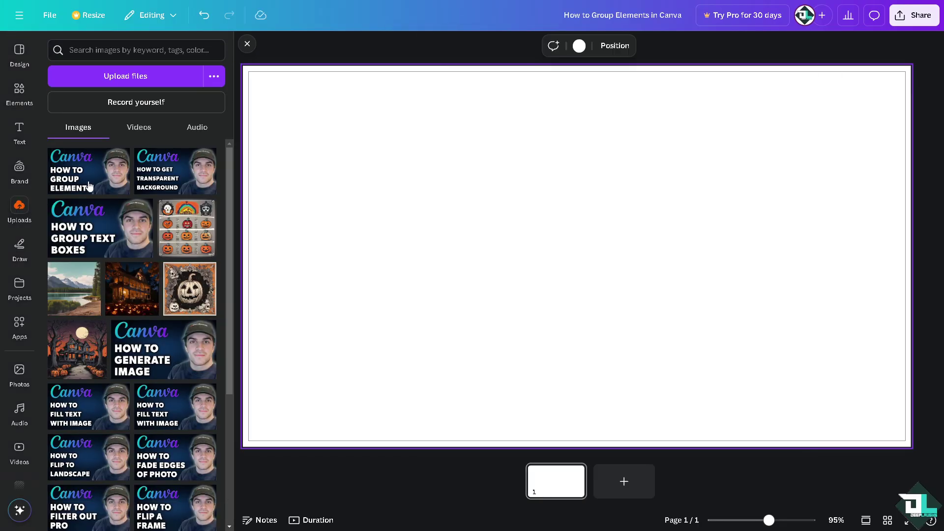
left_click(88, 171)
left_click(247, 44)
left_click_drag(376, 161, 297, 115)
left_click_drag(646, 344, 506, 264)
Add the 15.0s Food video of spices and onions, and scale it into the page's upper-right corner beside the thumbnail
left_click(20, 91)
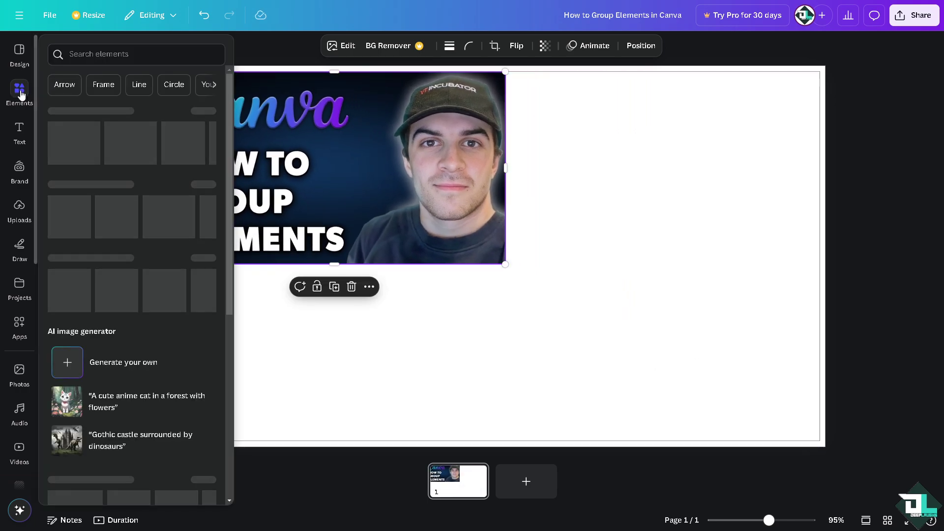
left_click(19, 288)
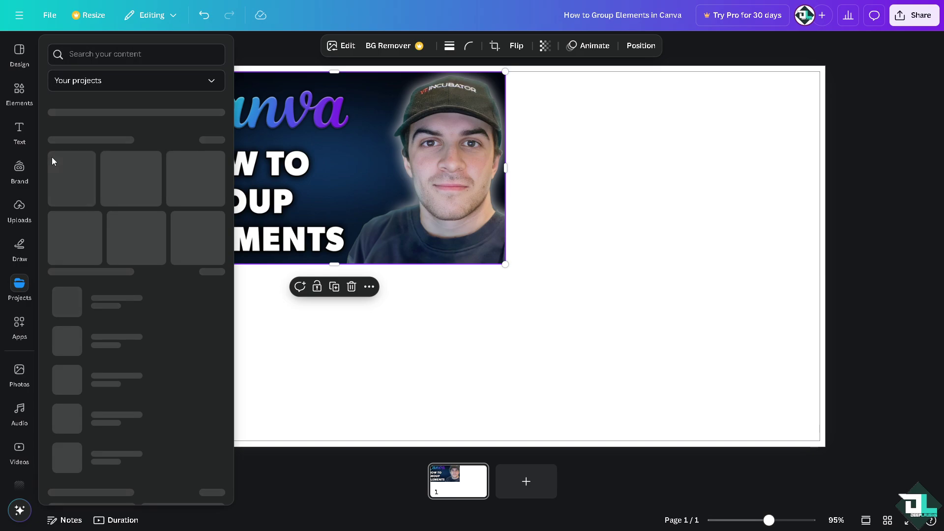
left_click(17, 99)
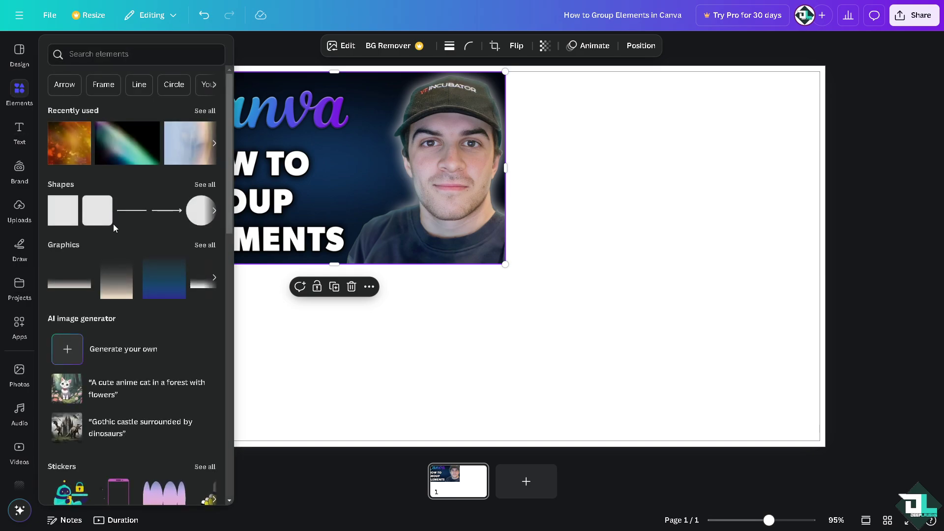
scroll(114, 228, "down", 6)
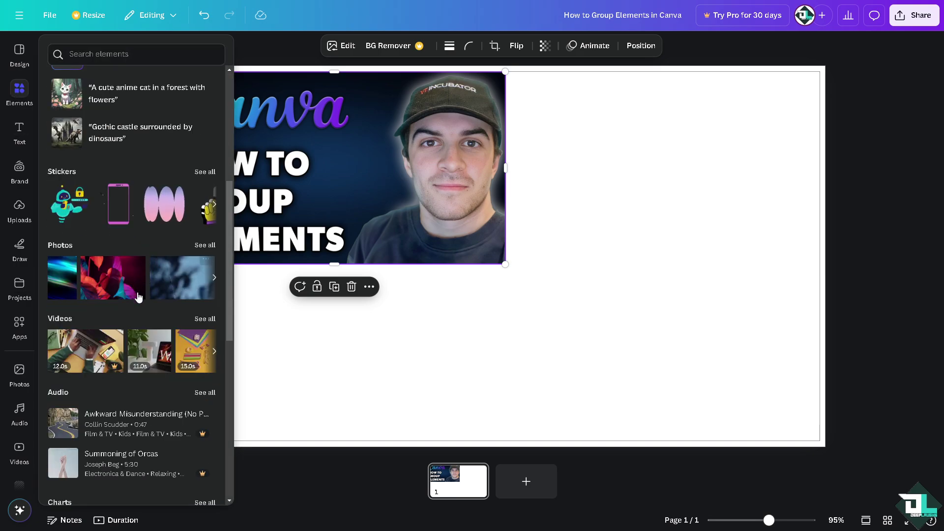
left_click(205, 319)
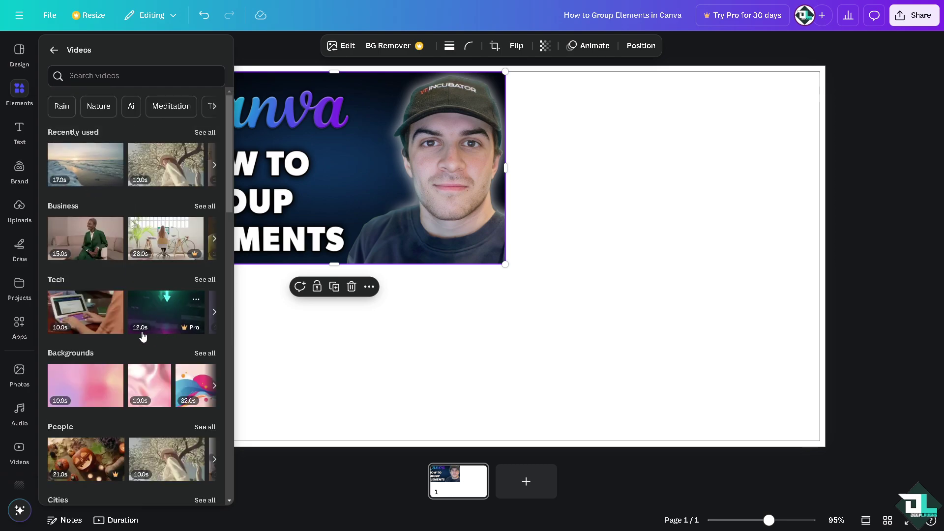
scroll(143, 336, "down", 10)
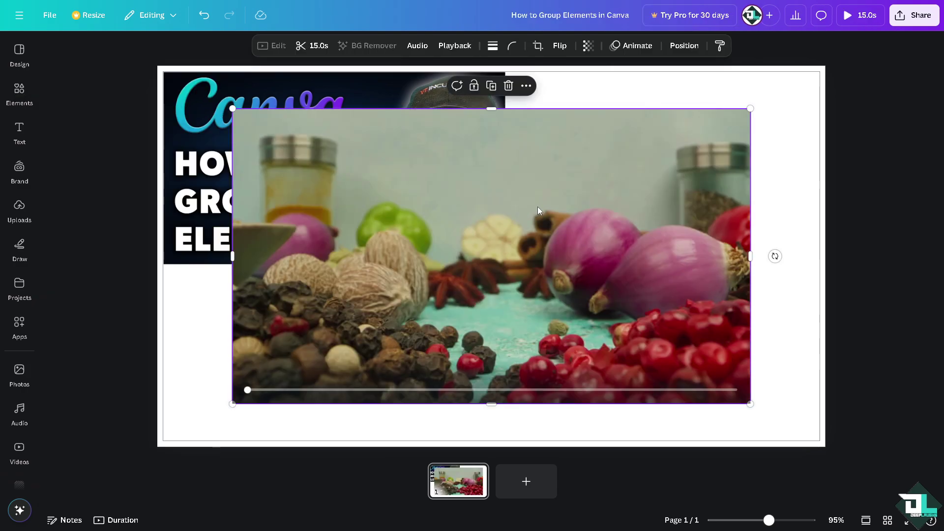
left_click_drag(538, 207, 603, 173)
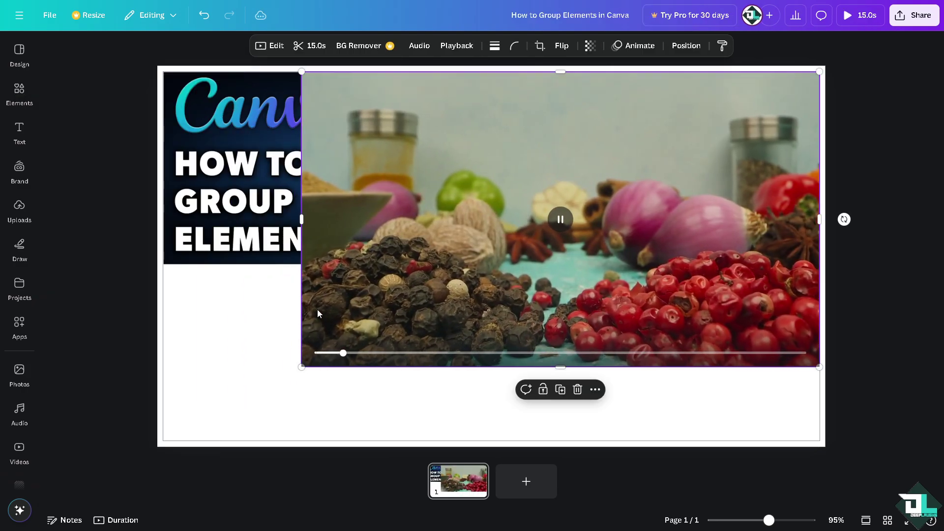
left_click_drag(301, 366, 498, 234)
left_click(19, 209)
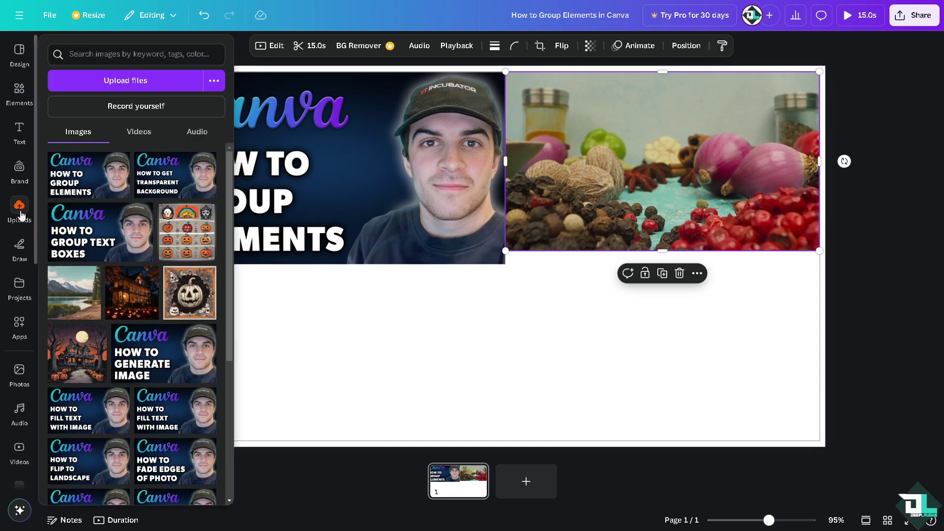
left_click(19, 447)
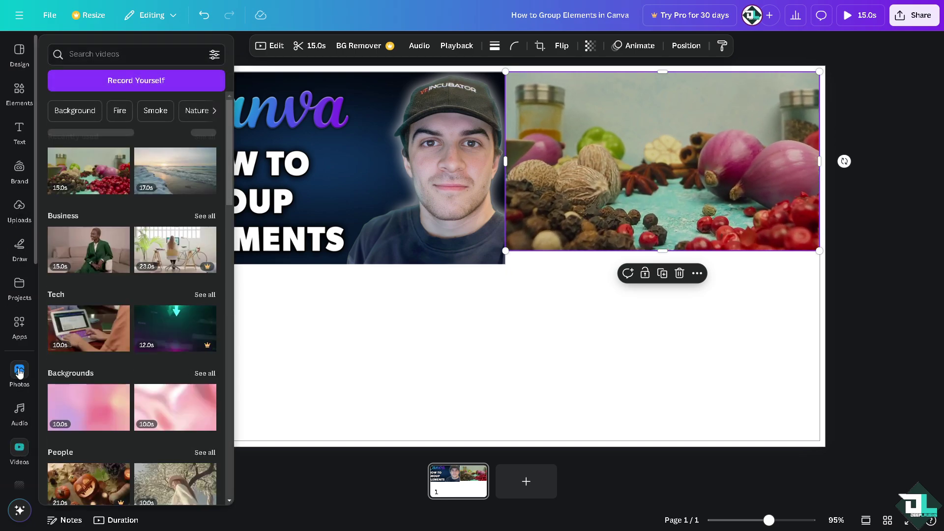
left_click(19, 373)
Add the blue "enjoy every moment." word sticker, shrink it and place it below the thumbnail and video
left_click(20, 92)
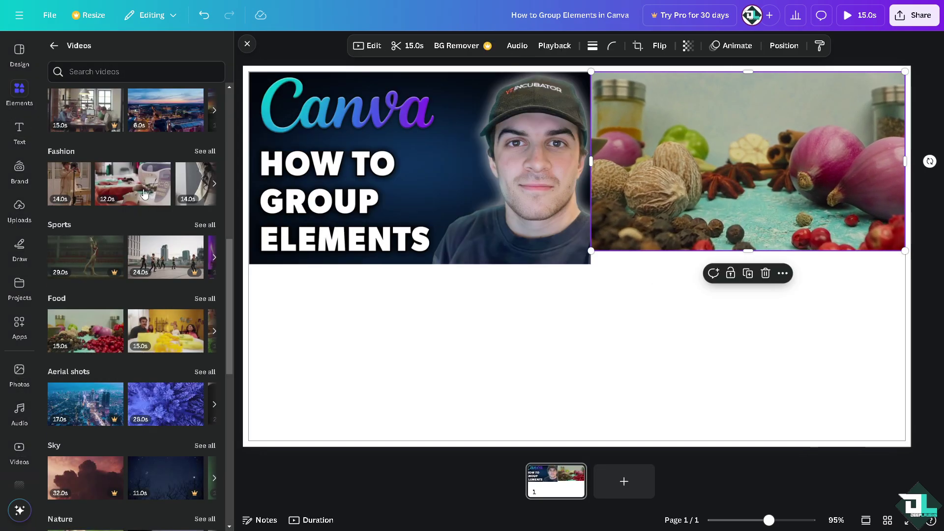
scroll(85, 137, "down", 3)
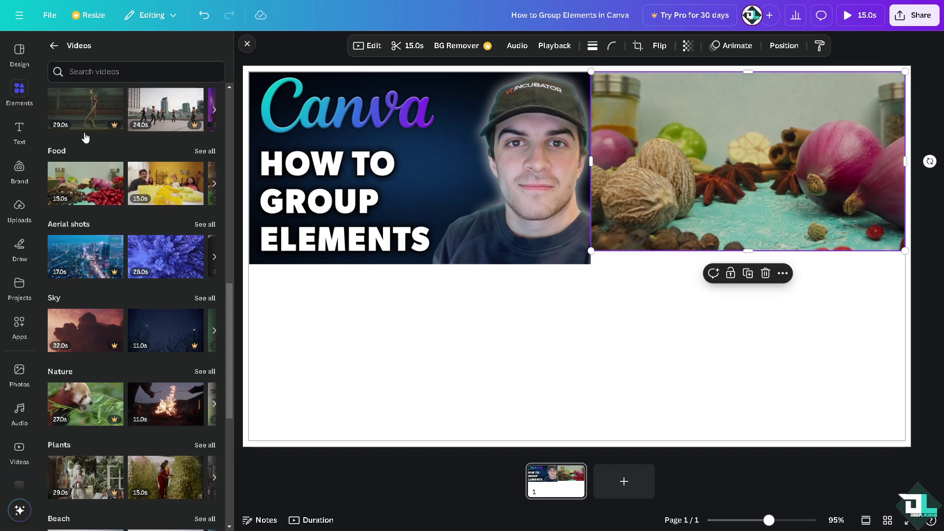
left_click(53, 46)
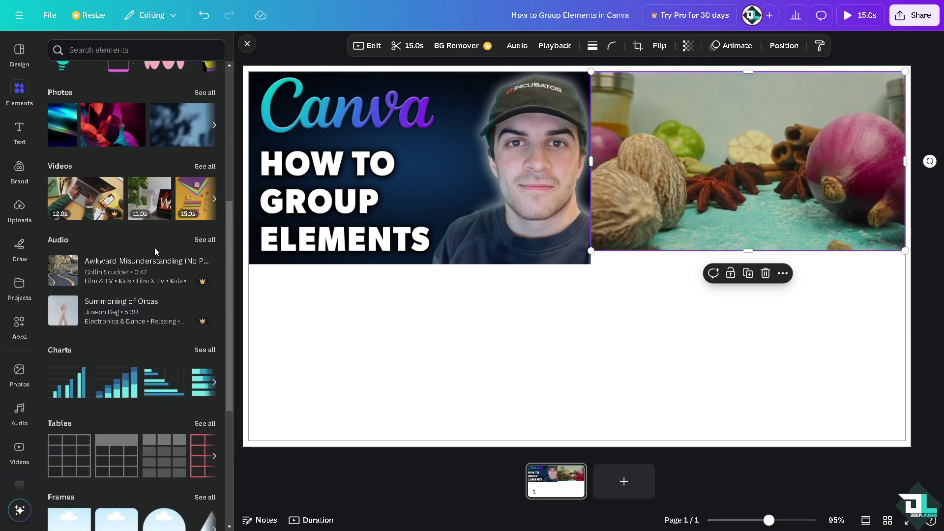
scroll(192, 155, "up", 2)
left_click(205, 119)
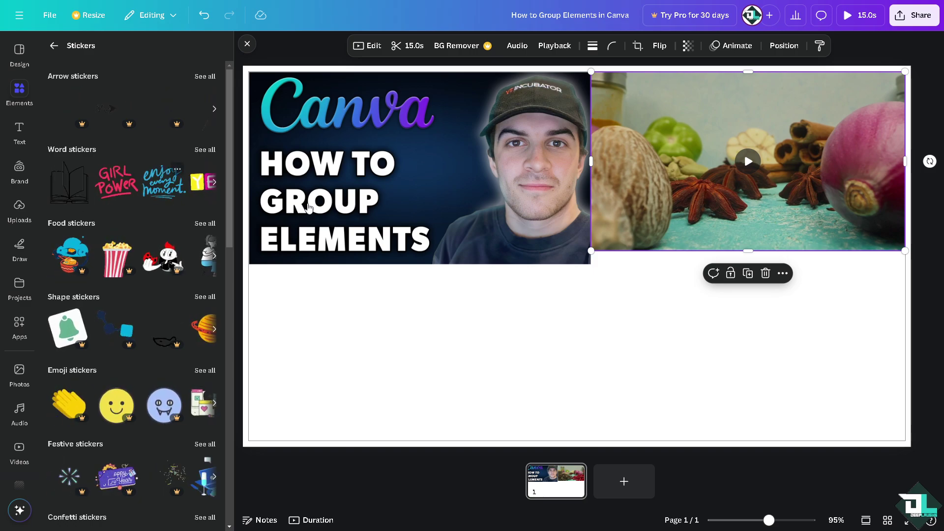
left_click(164, 182)
left_click_drag(769, 103, 551, 262)
left_click_drag(420, 274, 515, 260)
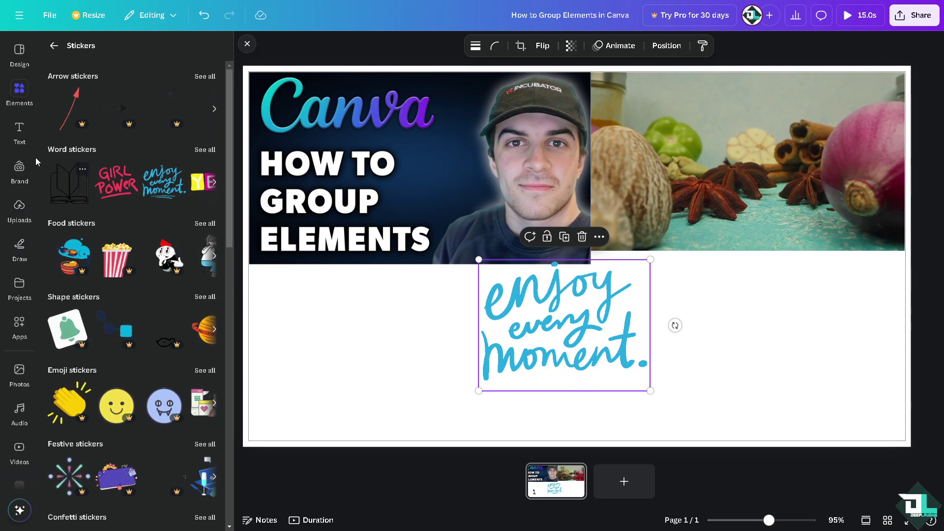
Insert the recently used orange "BOO!" text style and set its font size to 100
left_click(19, 130)
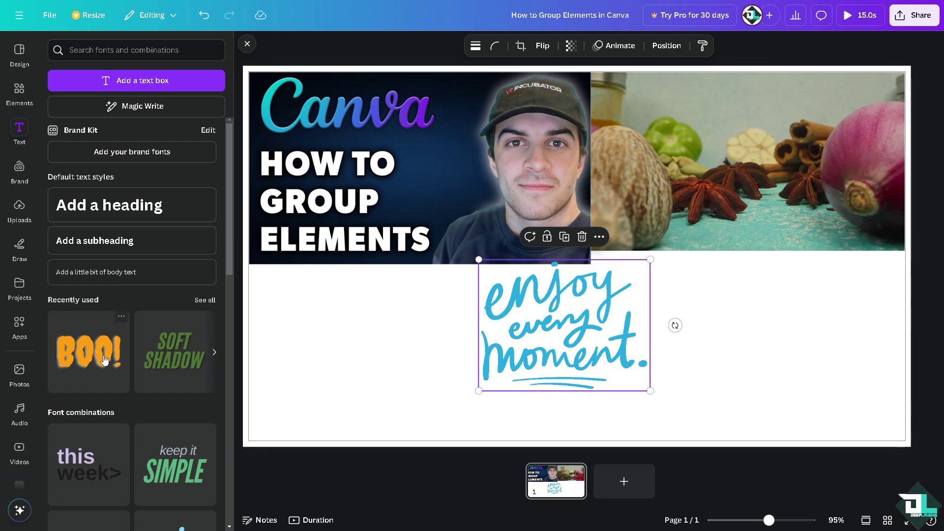
left_click(104, 360)
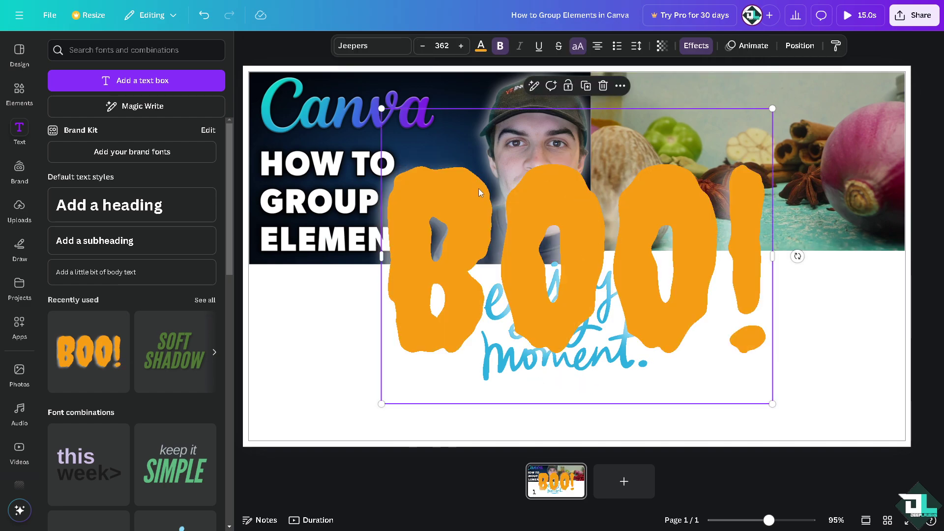
double_click(479, 189)
left_click(460, 46)
left_click(444, 46)
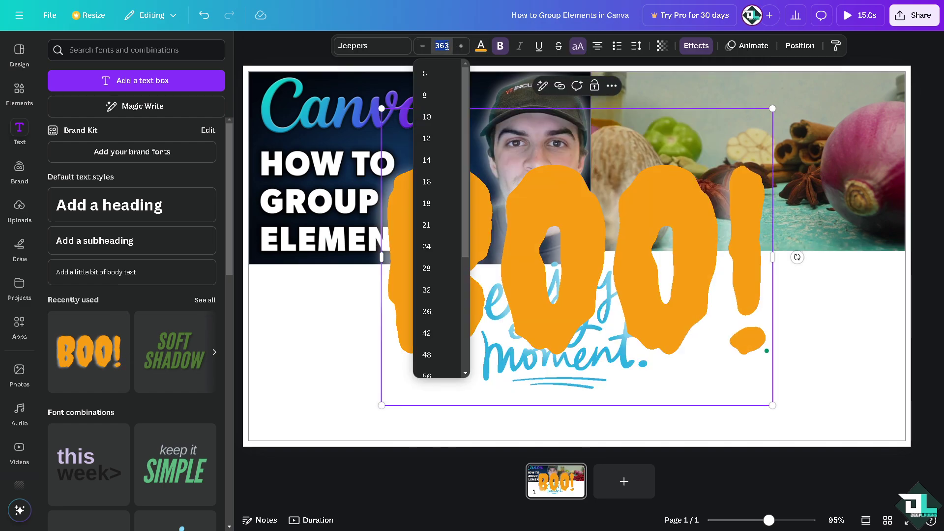
type("100")
key("Return")
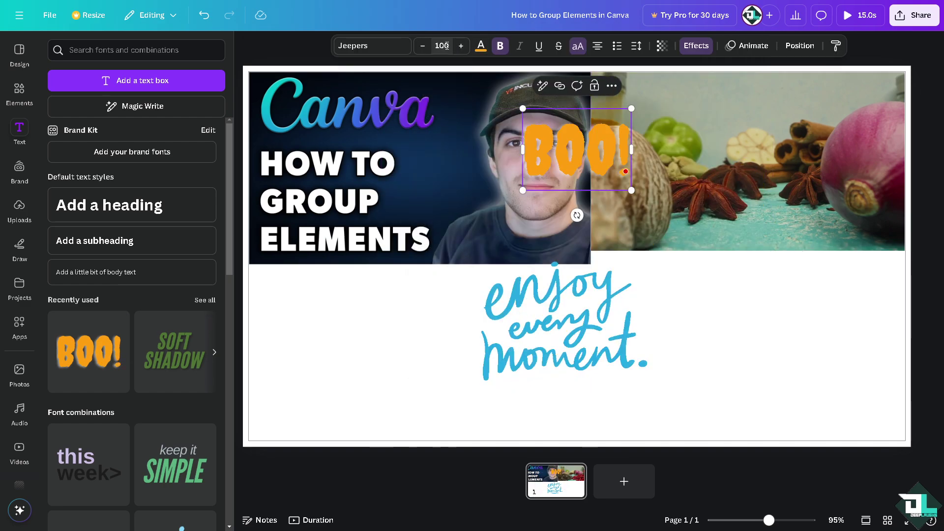
Replace the "BOO!" text with "HOW TO GROUP ELEMENTS IN CANVA"
left_click(548, 160)
key("ctrl+a")
type("HOW TO GROUP ELEMENTS IN CANVA")
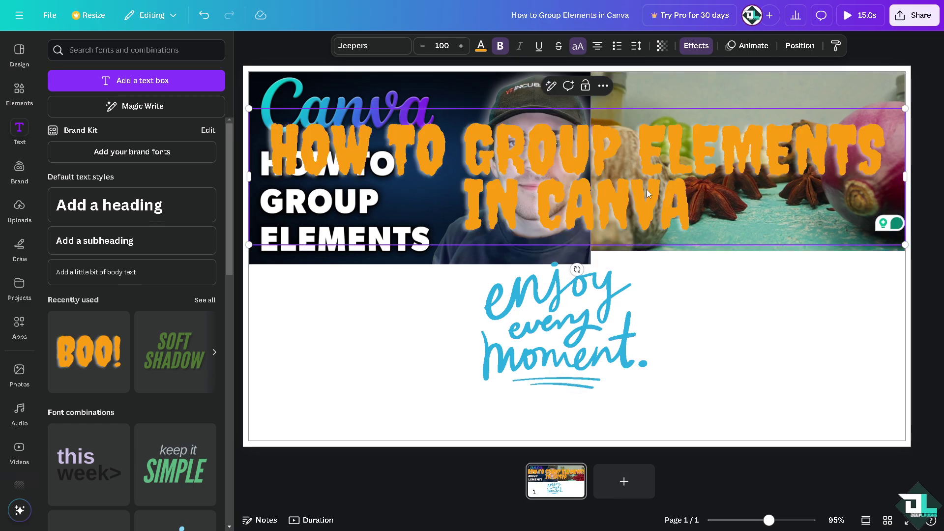
Scale the title text down to about size 61.7 below the thumbnail, and move the sticker to the page's lower-right area
left_click_drag(659, 158, 660, 352)
left_click_drag(909, 301, 655, 359)
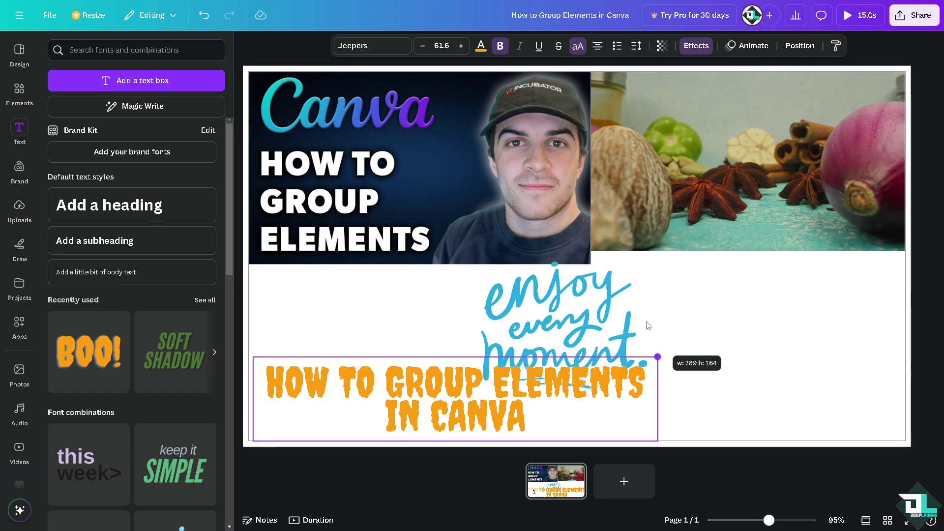
left_click_drag(588, 287, 828, 288)
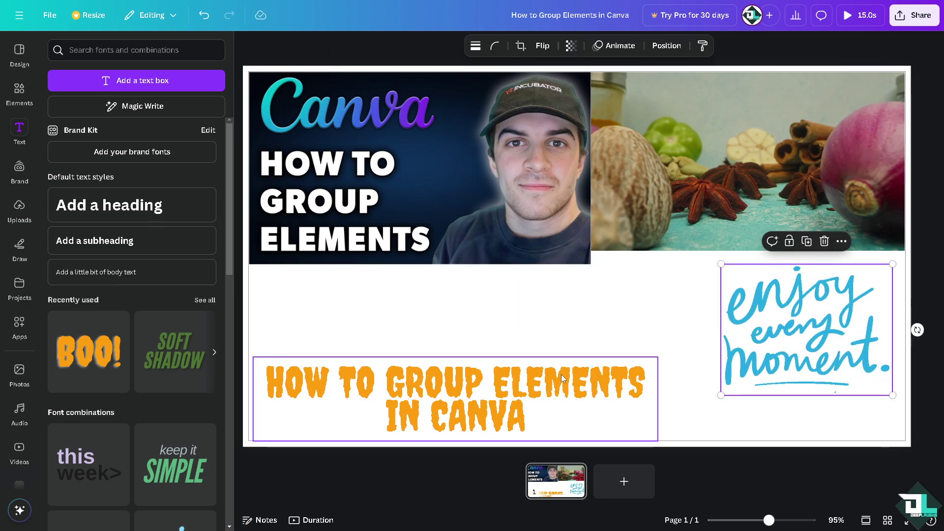
left_click_drag(566, 389, 583, 333)
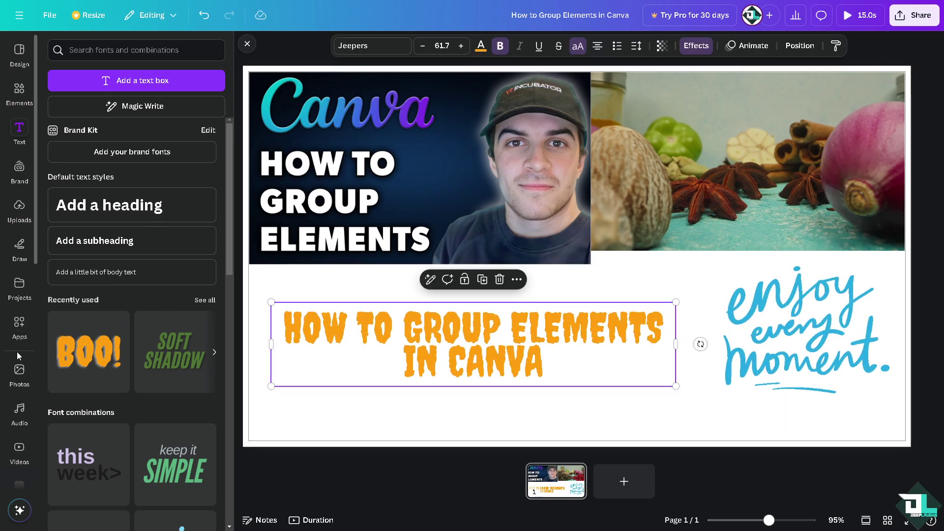
Apply the recently used orange and gold bokeh image as the page background
scroll(29, 427, "down", 1)
left_click(19, 439)
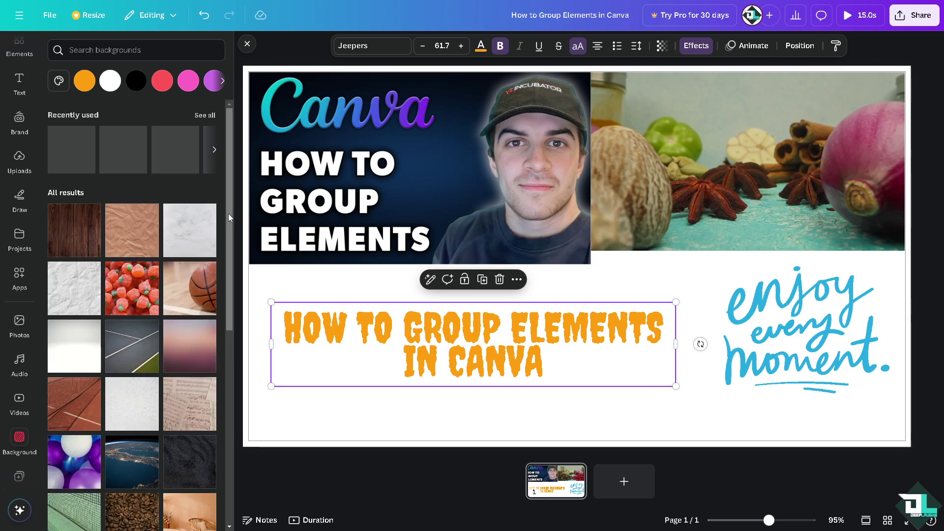
left_click(72, 151)
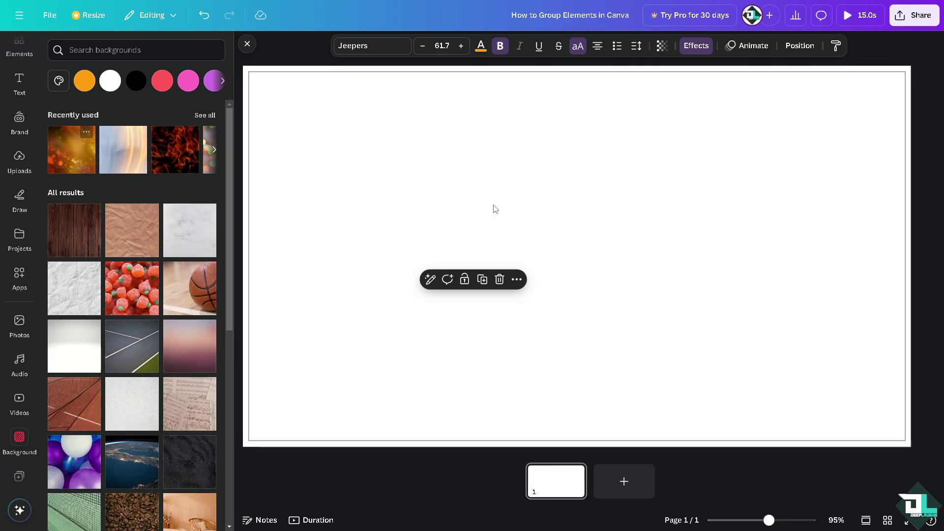
Extend the food video's lower edge to align with the bottom of the thumbnail image
left_click(700, 212)
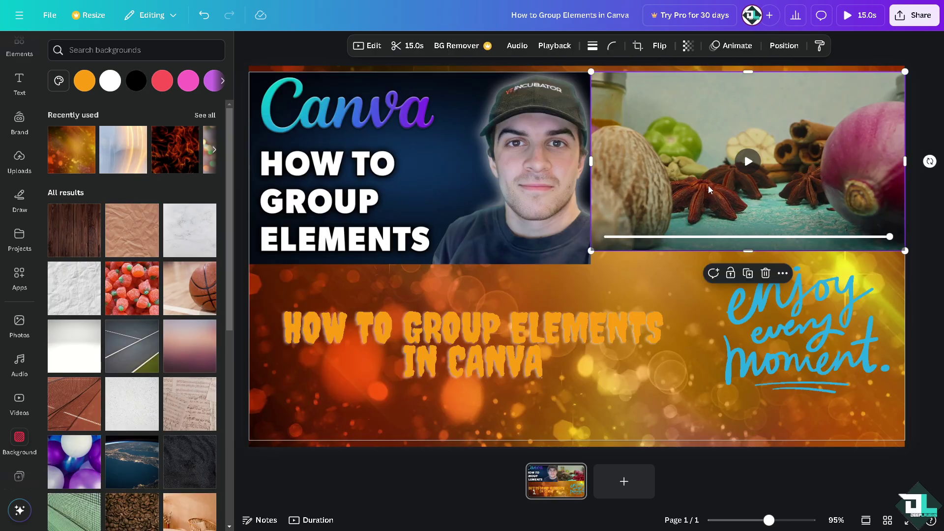
left_click_drag(709, 189, 709, 183)
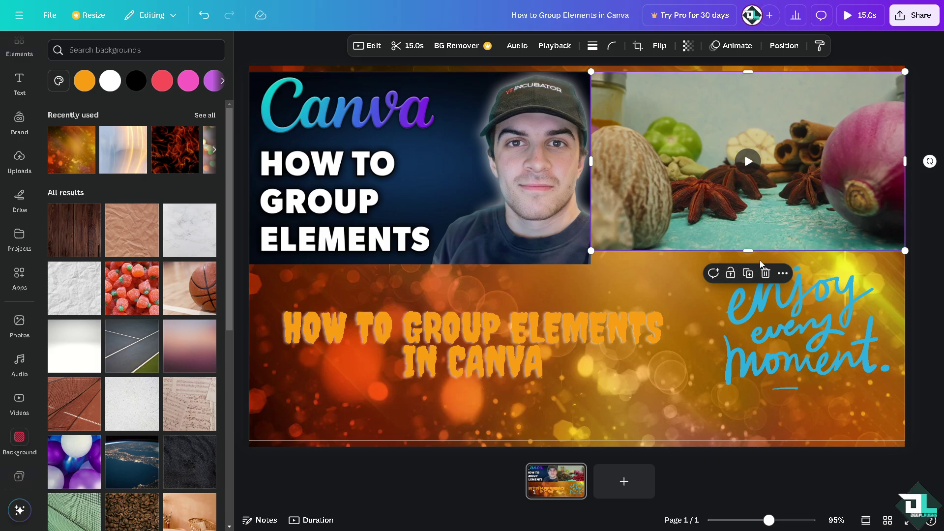
left_click_drag(748, 253, 748, 265)
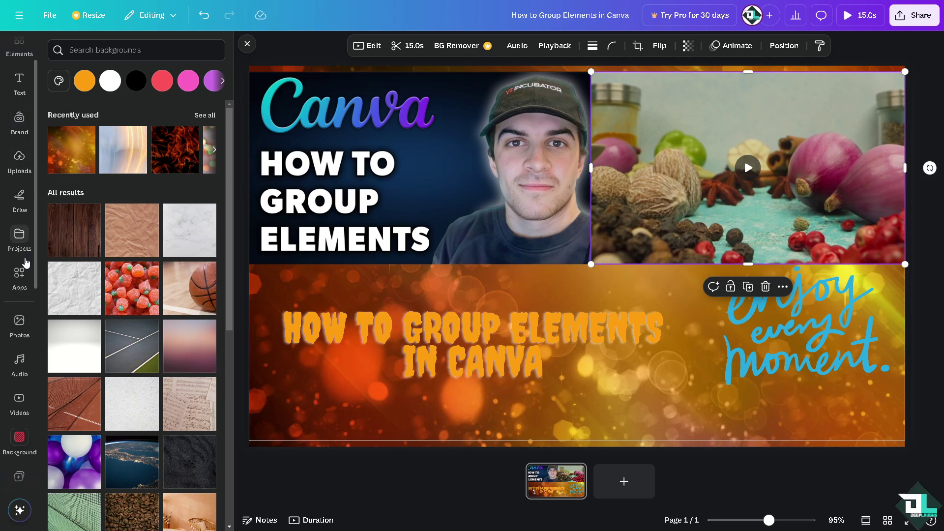
Return from the stickers to the main Elements library and look through its categories, from the recently used items to the collections
scroll(24, 92, "up", 1)
left_click(20, 93)
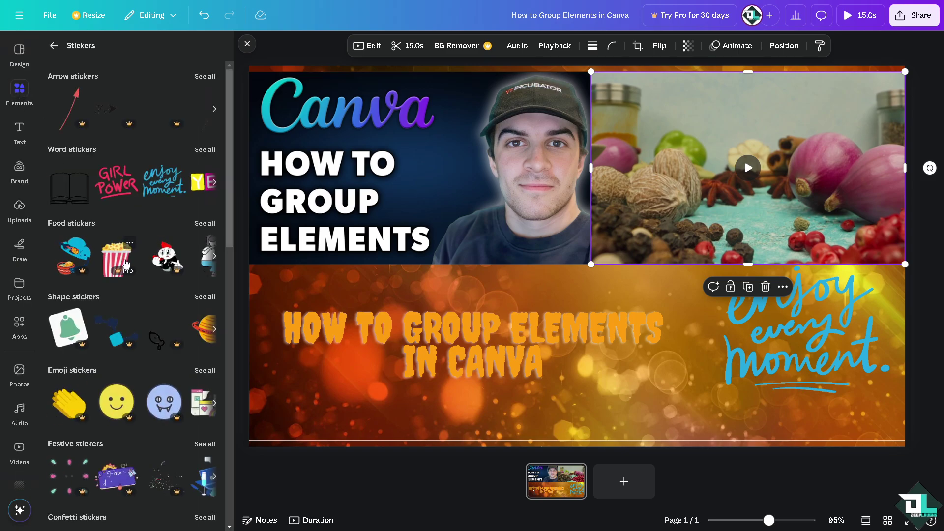
scroll(64, 196, "down", 3)
scroll(64, 147, "up", 3)
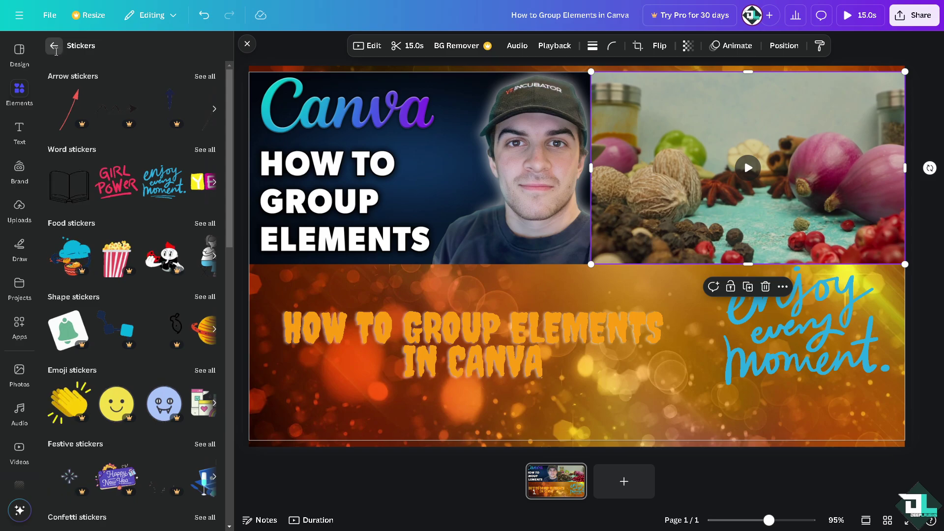
left_click(54, 45)
scroll(143, 334, "down", 3)
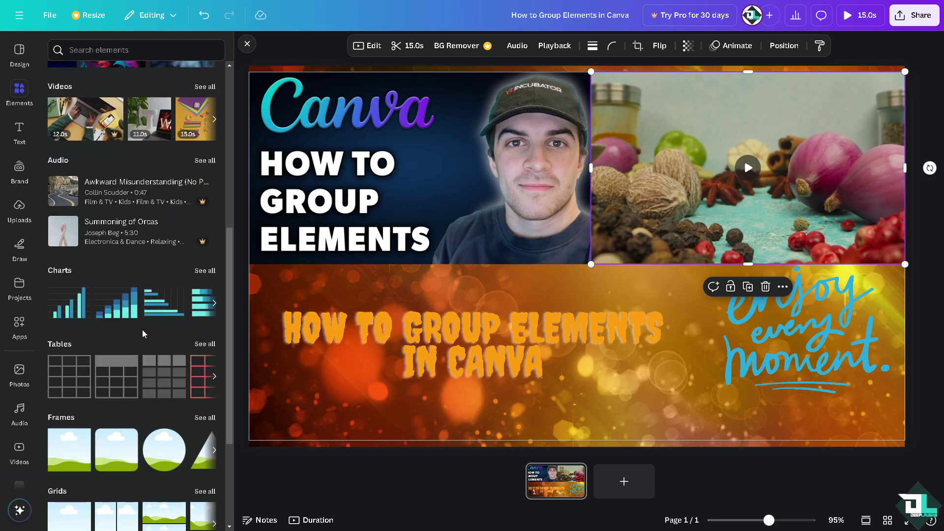
scroll(143, 334, "up", 5)
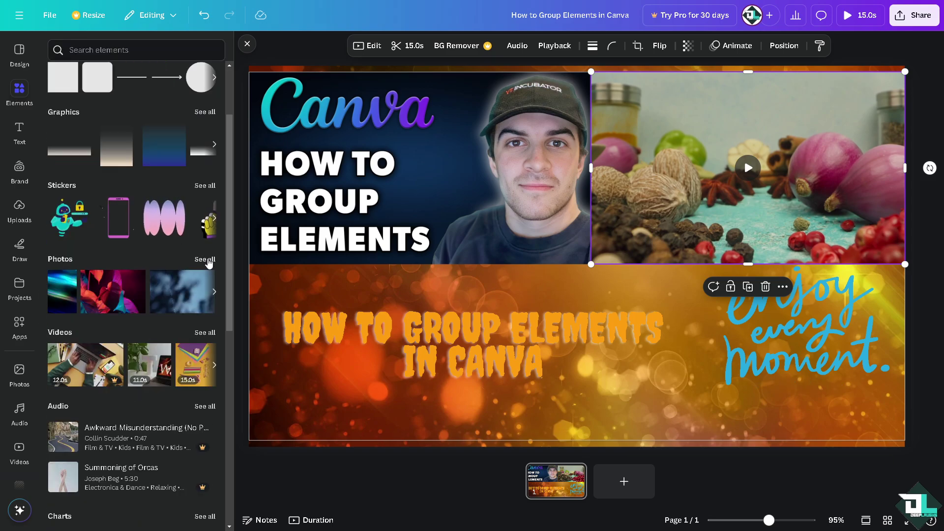
scroll(185, 227, "up", 2)
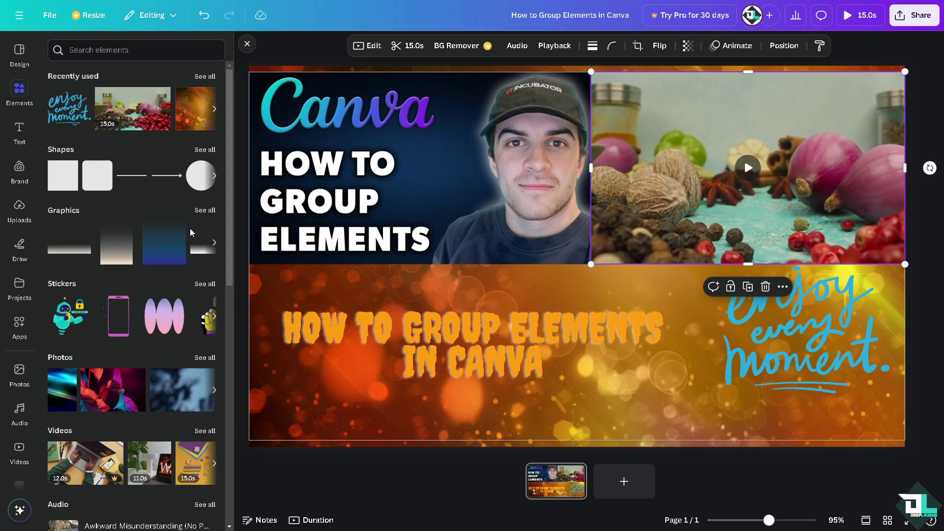
scroll(163, 283, "down", 13)
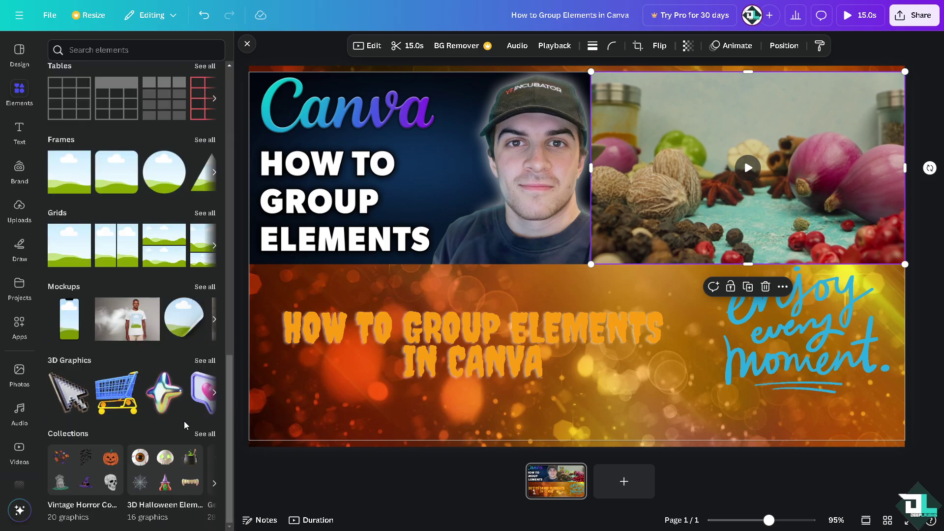
scroll(186, 393, "up", 11)
scroll(179, 344, "down", 3)
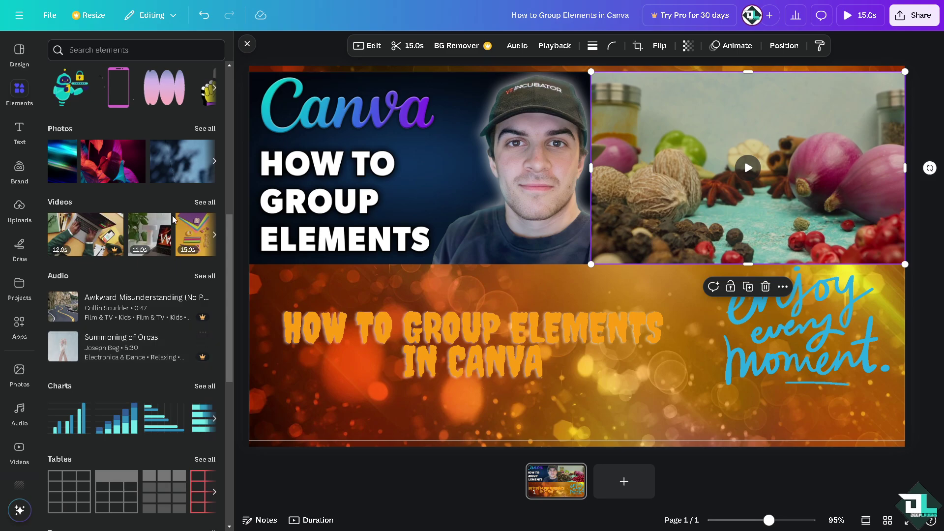
Add the 11-second campfire video from the Nature category of the video library to the page
left_click(204, 203)
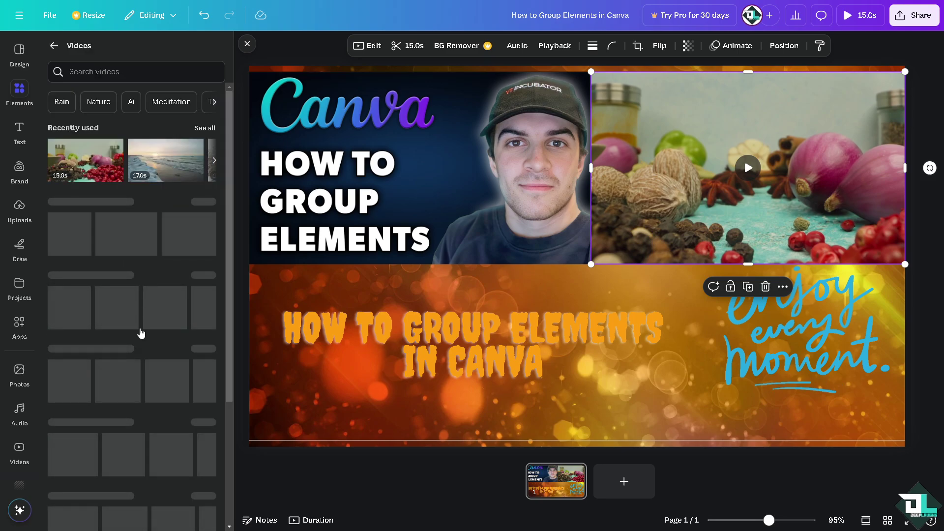
scroll(140, 333, "down", 10)
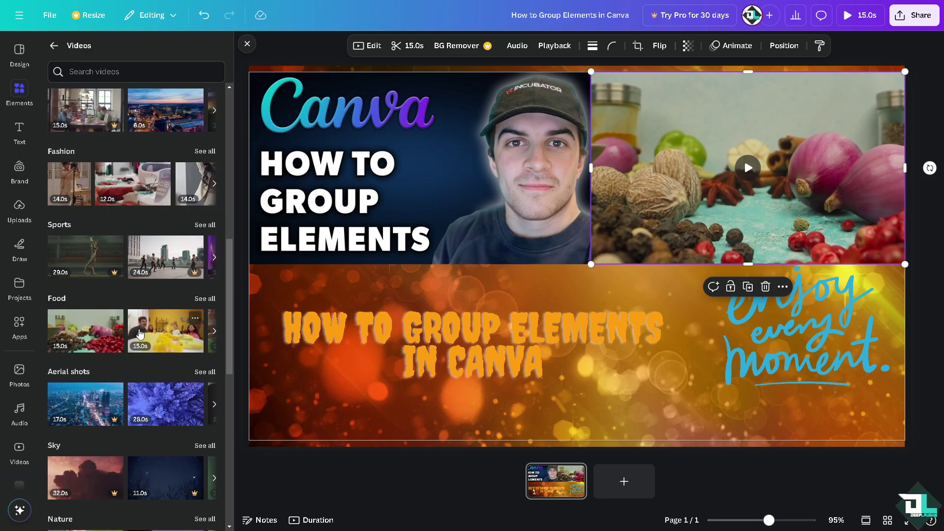
scroll(141, 334, "down", 5)
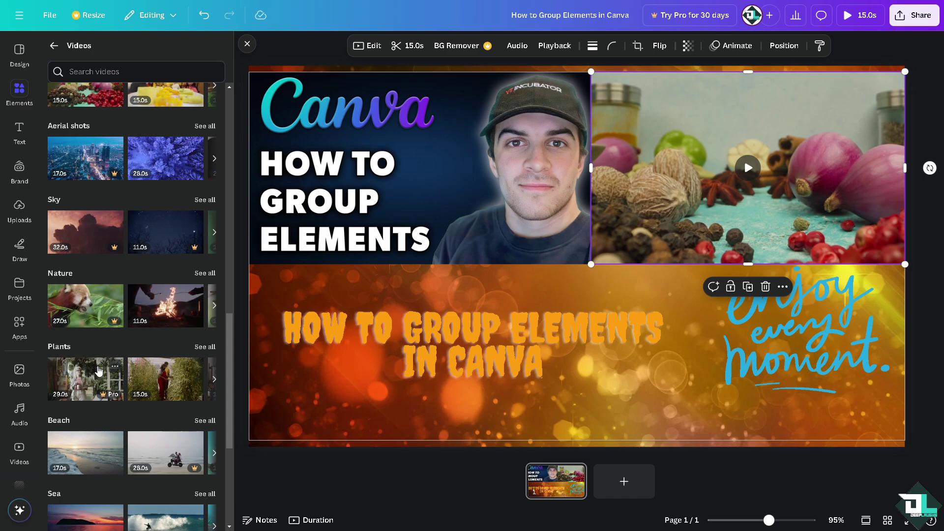
left_click(163, 302)
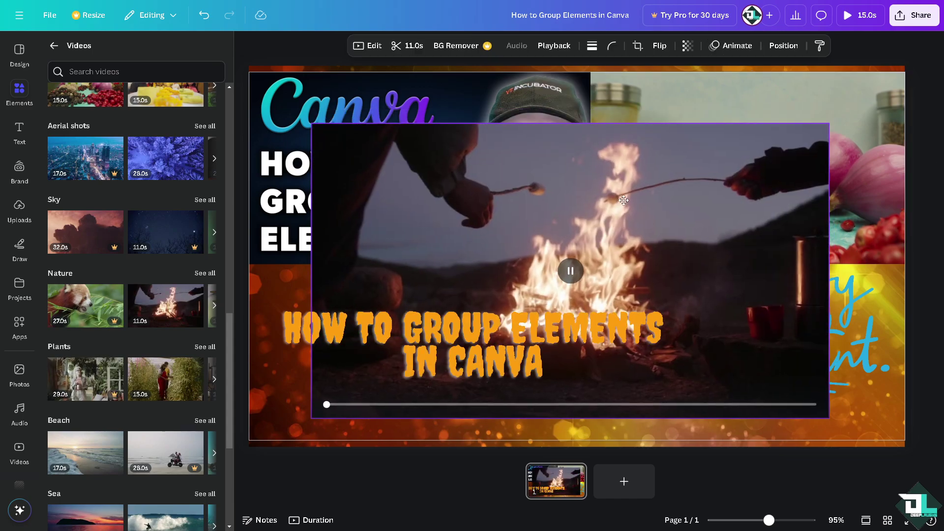
Fit the campfire video across the page's lower half beneath the thumbnail and food video, and send it behind the sticker
left_click_drag(624, 201, 561, 223)
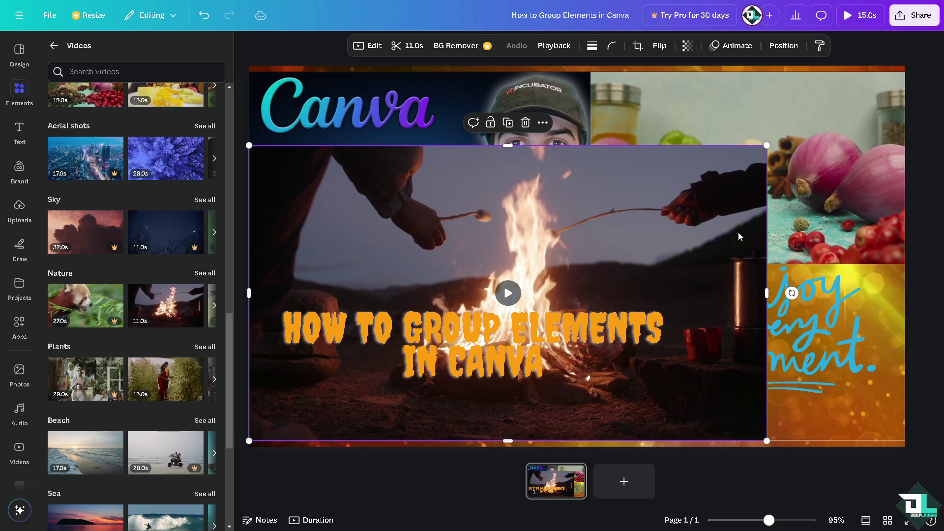
left_click_drag(767, 293, 906, 291)
left_click_drag(578, 145, 578, 264)
right_click(520, 285)
mouse_move(600, 347)
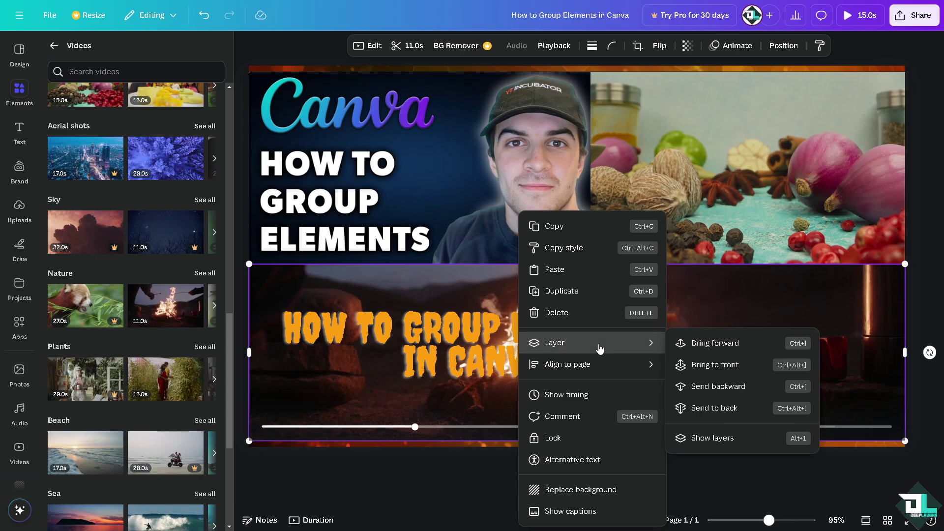
left_click(692, 399)
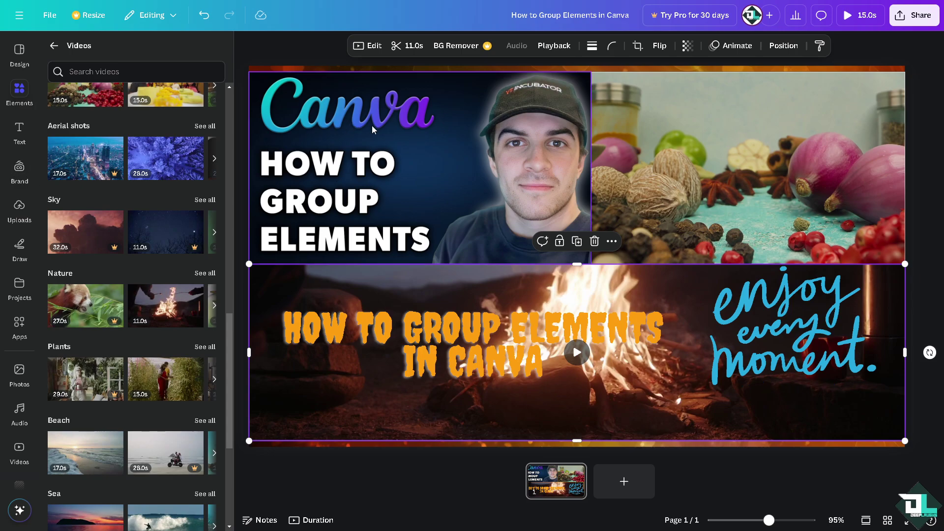
Group the thumbnail image, food video, sticker, title text and campfire video, and shift the group slightly right
left_click(369, 112)
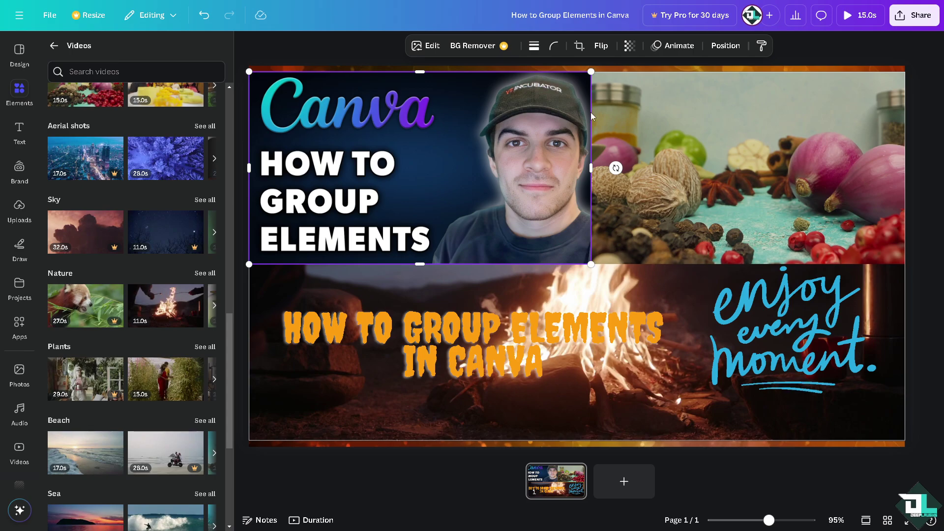
left_click(687, 115, "shift")
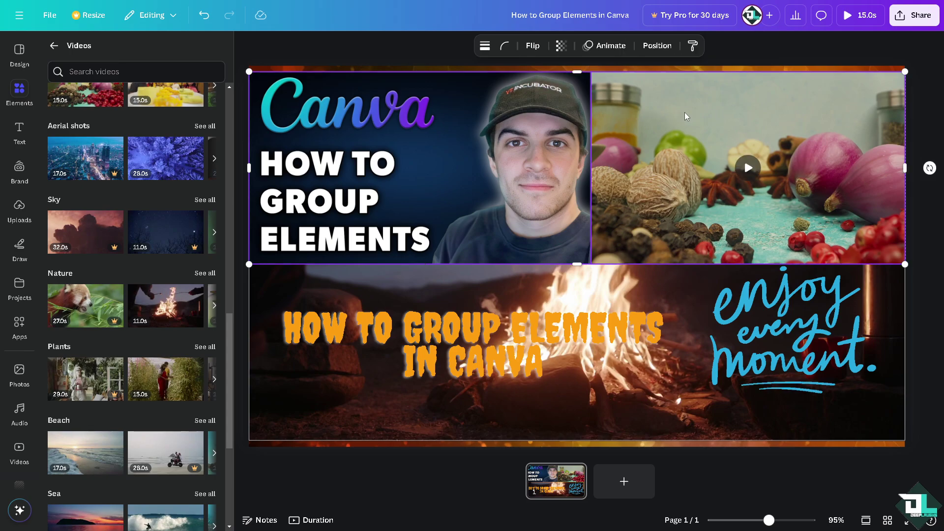
left_click(746, 307, "shift")
left_click(389, 319, "shift")
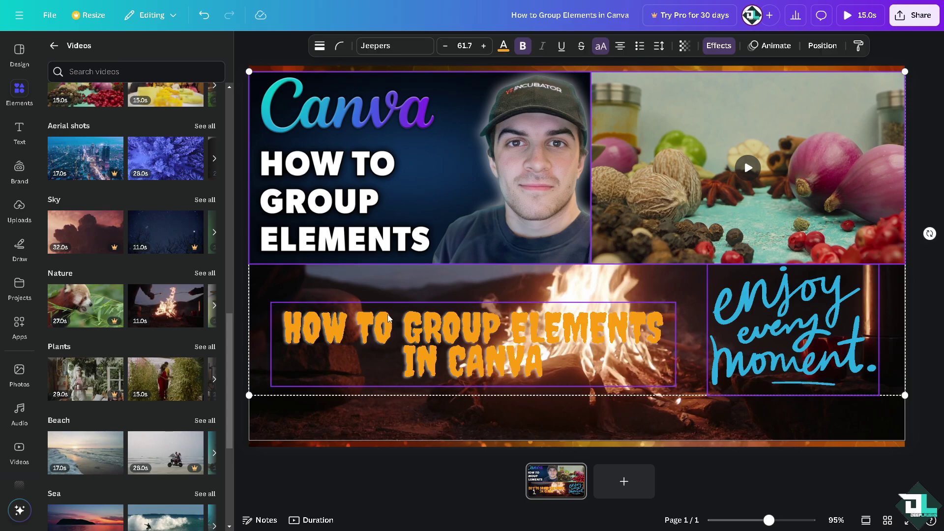
left_click(317, 281, "shift")
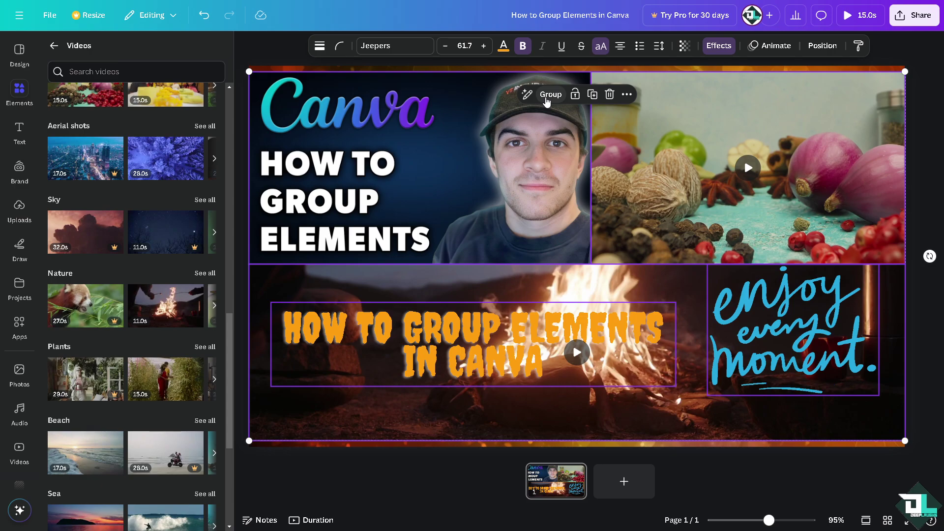
left_click(549, 94)
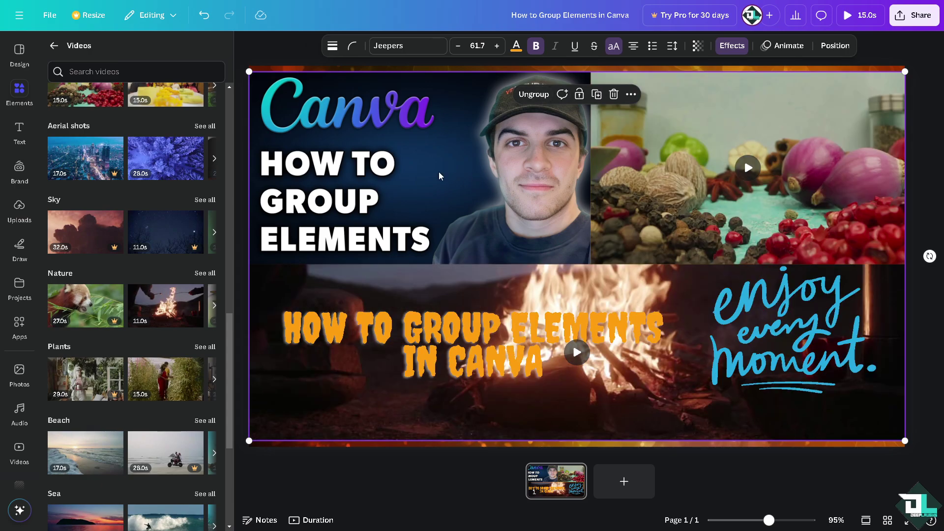
mouse_move(438, 176)
left_mouse_down()
mouse_move(487, 169)
mouse_move(415, 164)
mouse_move(441, 171)
left_mouse_up()
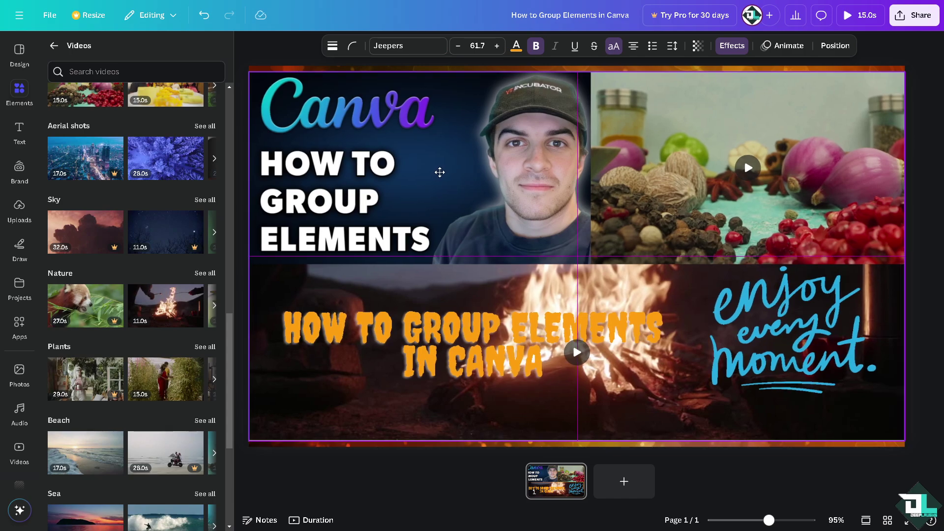
left_click_drag(439, 172, 444, 172)
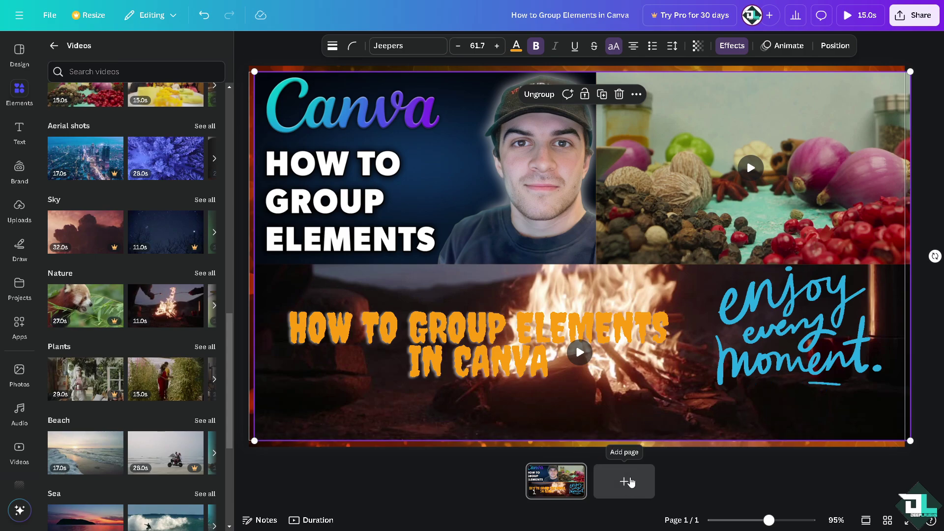
Paste a copy of the group onto a new second page and scale it down to about a third of the page width in the upper-left corner
left_click(631, 482)
key("ctrl+v")
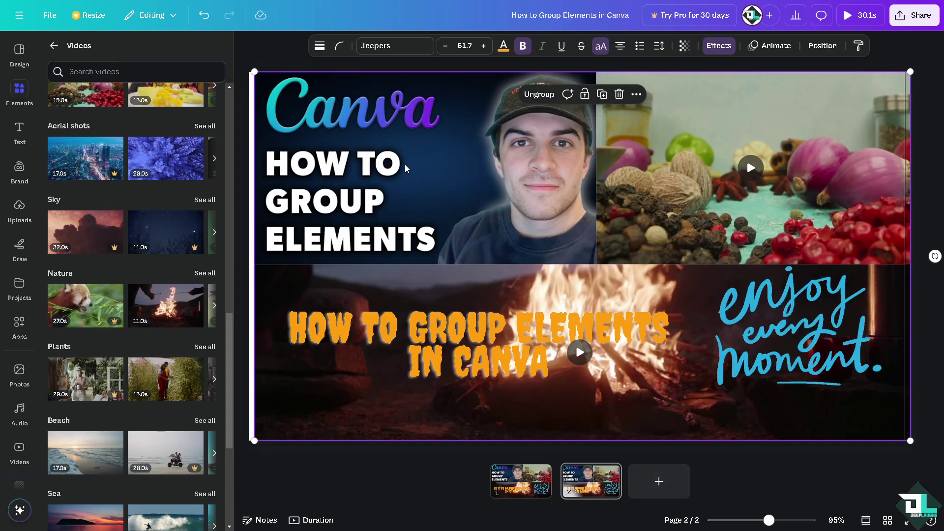
left_click(247, 45)
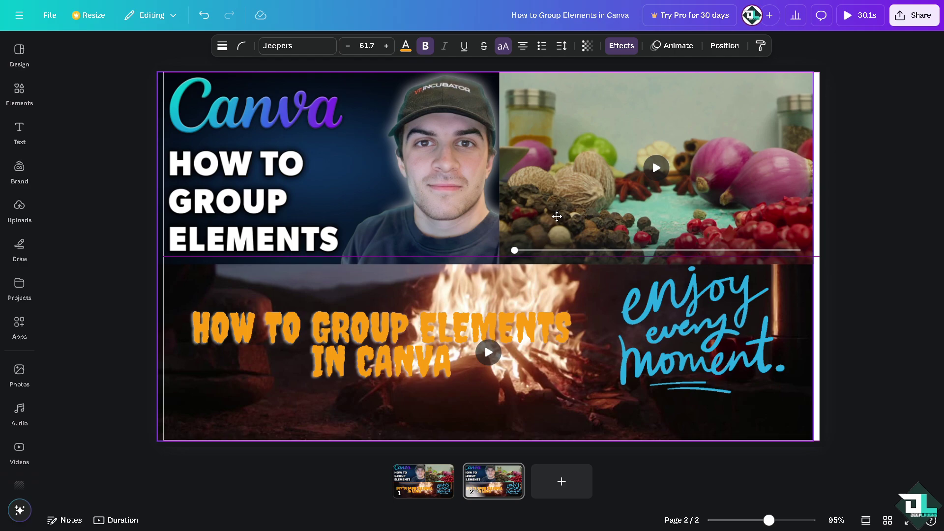
left_click_drag(821, 445, 352, 251)
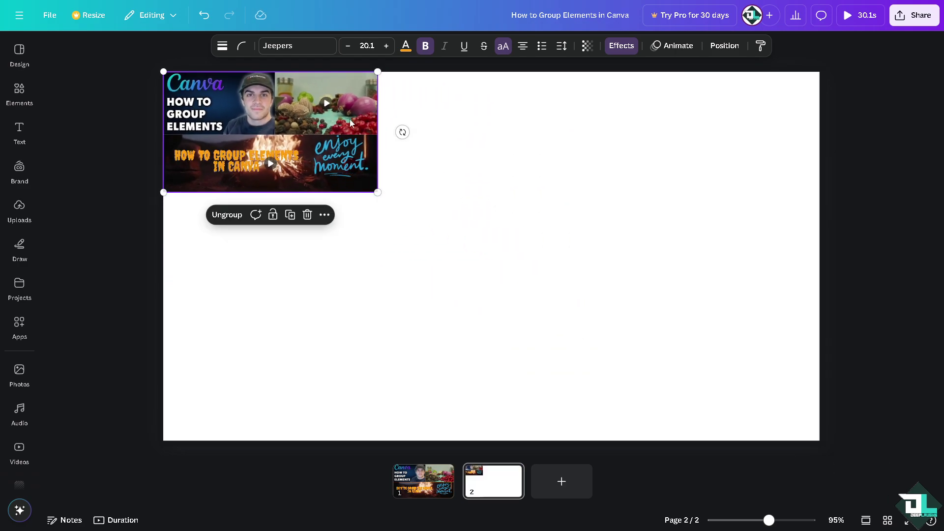
Duplicate the small group to complete a top row of three and place one copy at the start of the second row
key("ctrl+d")
left_click_drag(350, 119, 246, 260)
key("ctrl+d")
key("ctrl+d")
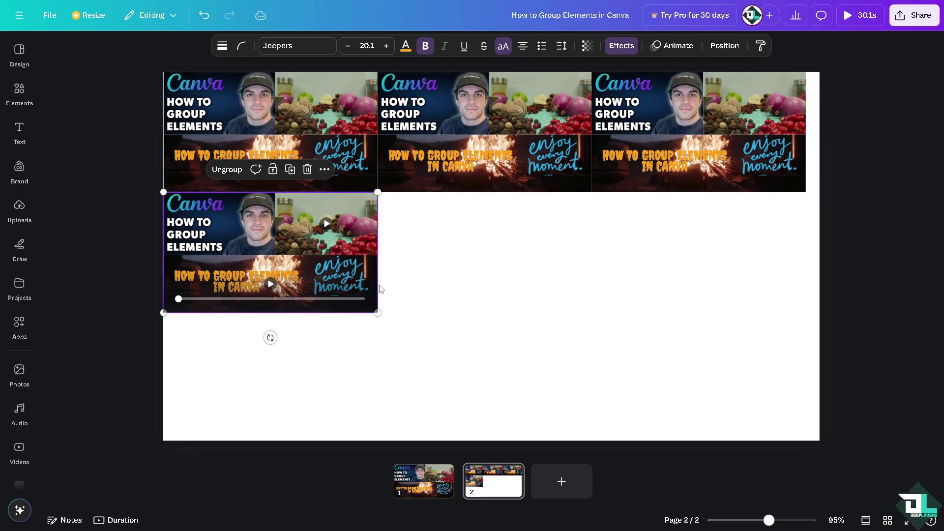
Duplicate the group to complete the second row of three and place one copy at the start of the third row
key("ctrl+d")
left_click_drag(326, 271, 695, 238)
key("ctrl+d")
key("ctrl+d")
mouse_move(489, 269)
left_mouse_down()
mouse_move(348, 326)
mouse_move(489, 270)
left_mouse_up()
left_click_drag(664, 267, 185, 375)
key("ctrl+d")
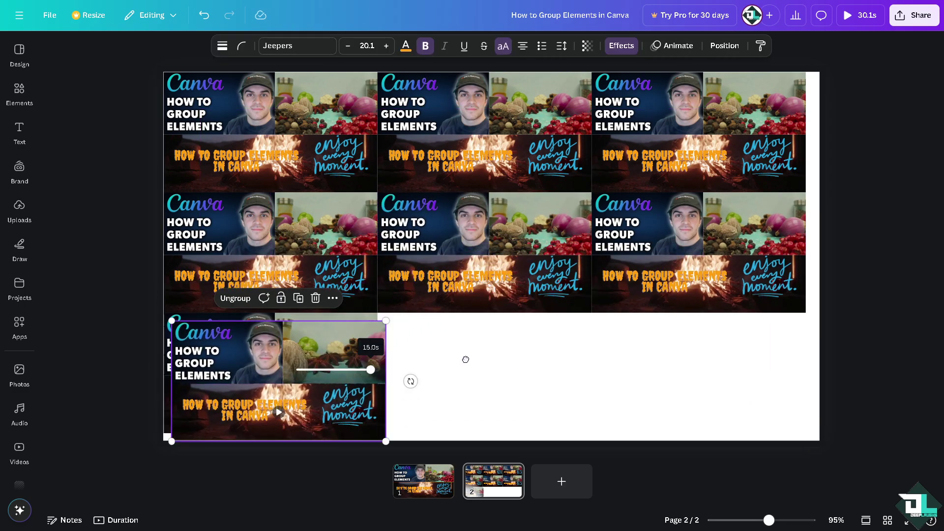
left_click_drag(328, 345, 741, 345)
key("ctrl+d")
key("ctrl+z")
key("ctrl+z")
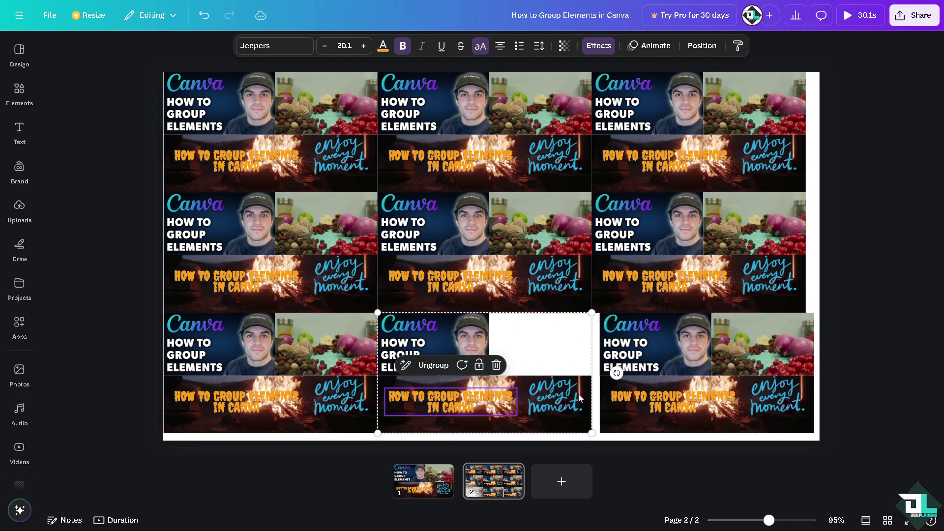
key("ctrl+z")
key("ctrl+z")
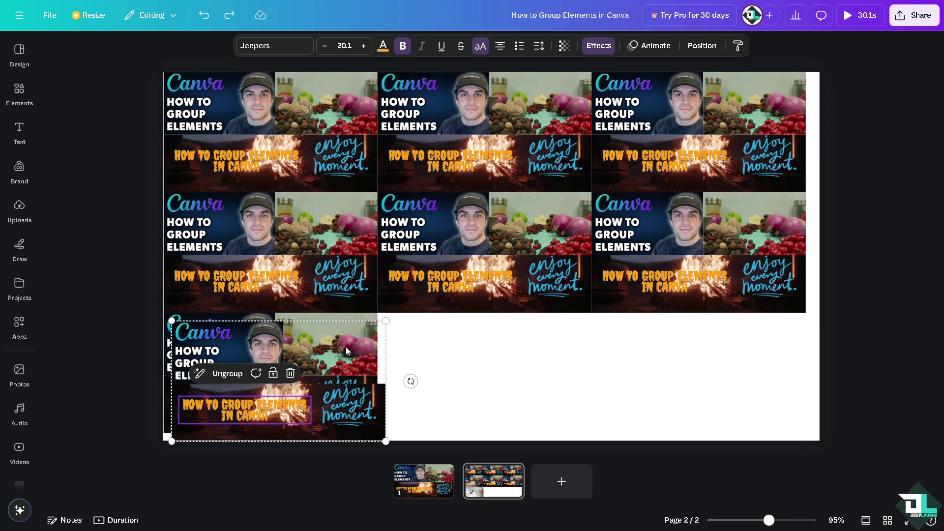
key("ctrl+z")
left_click(492, 373)
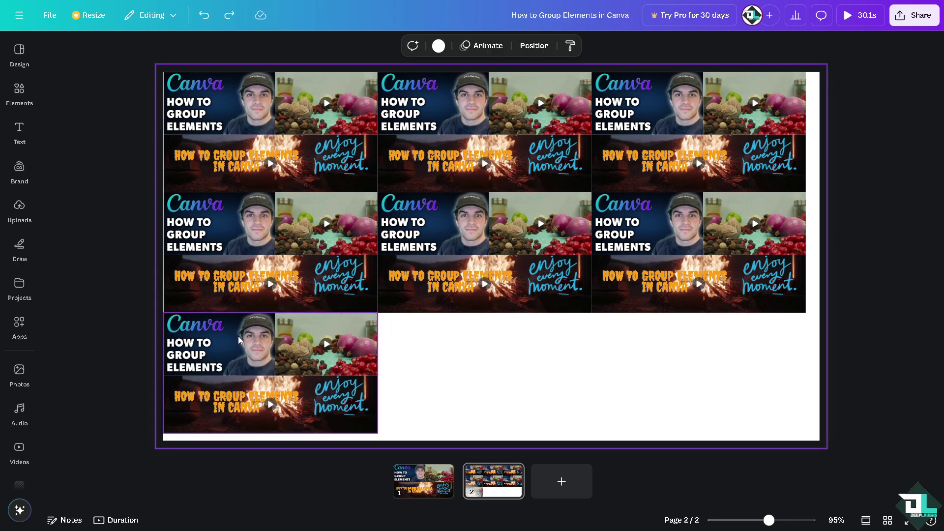
Duplicate the group into the middle and right positions of the third row to complete a three-by-three grid
left_click(238, 335)
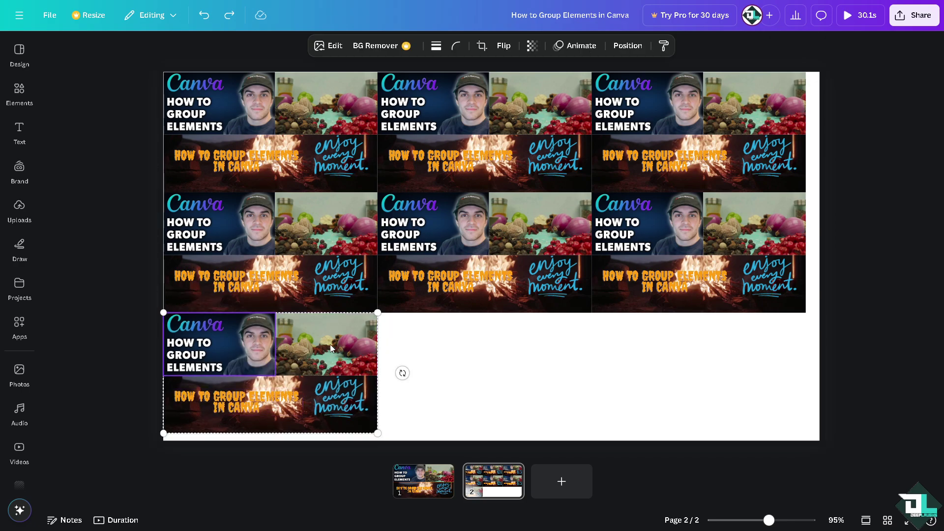
left_click(451, 289)
key("ctrl+d")
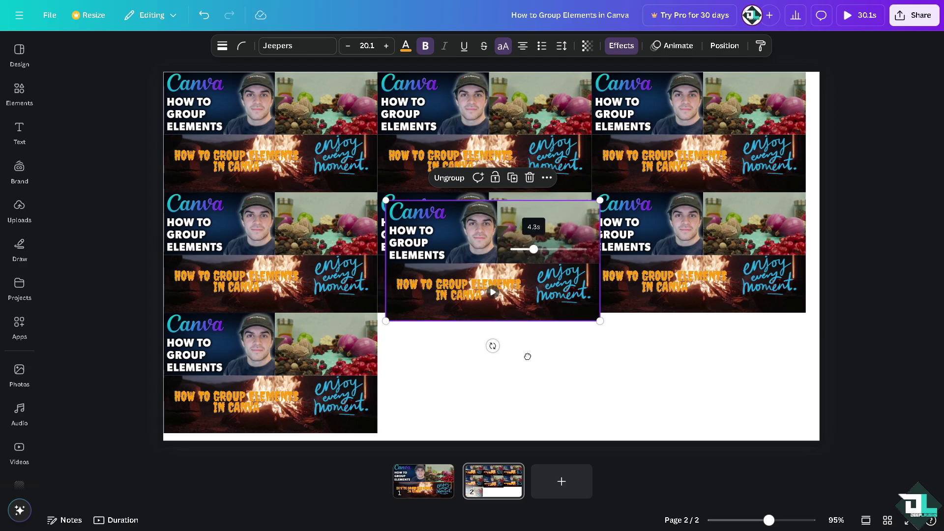
left_click_drag(457, 239, 665, 337)
key("ctrl+d")
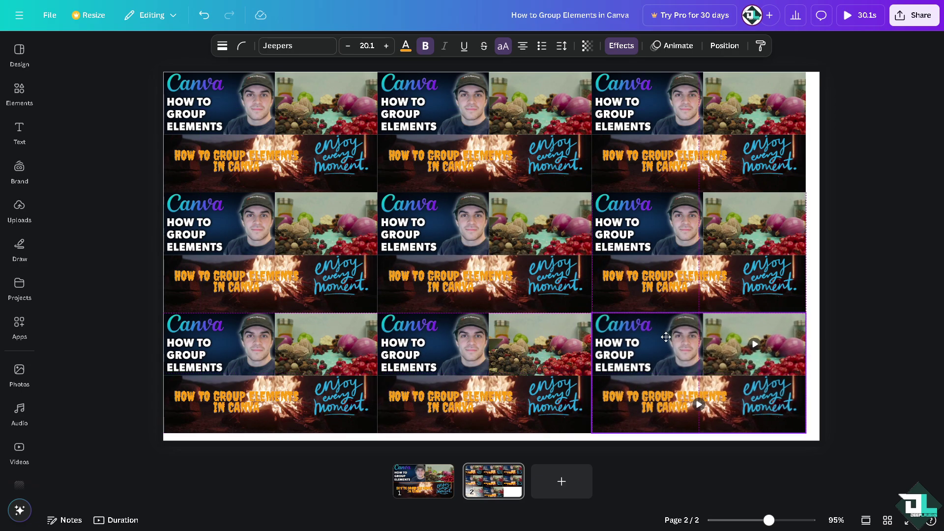
Preview the second page's grid of groups in playback, and return to the editor
left_click(865, 20)
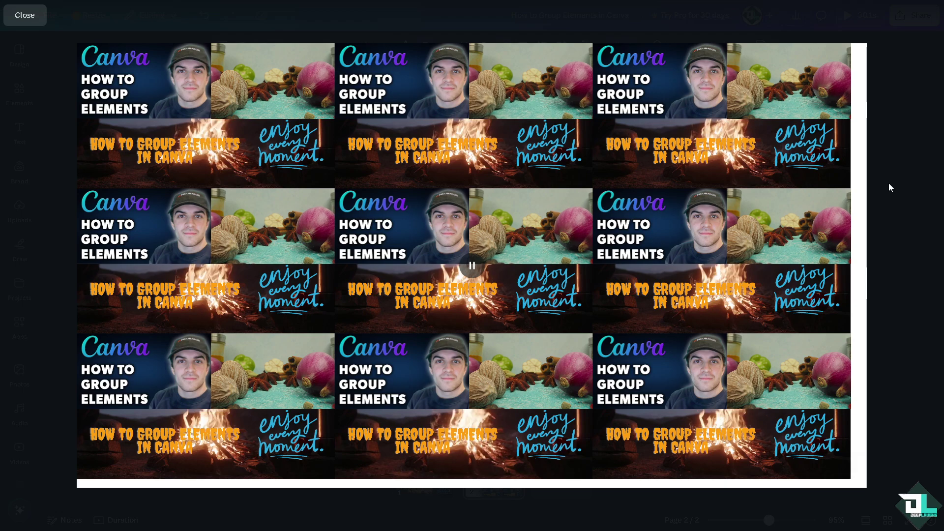
key("Escape")
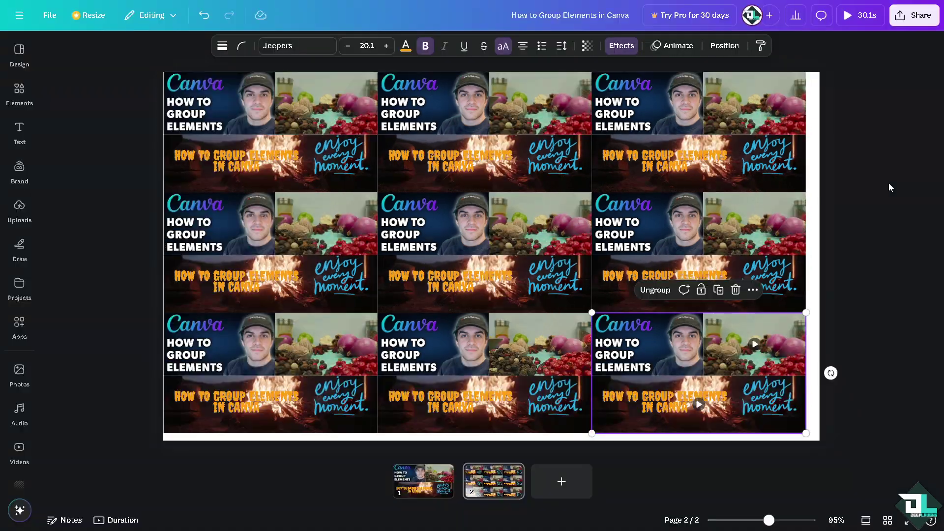